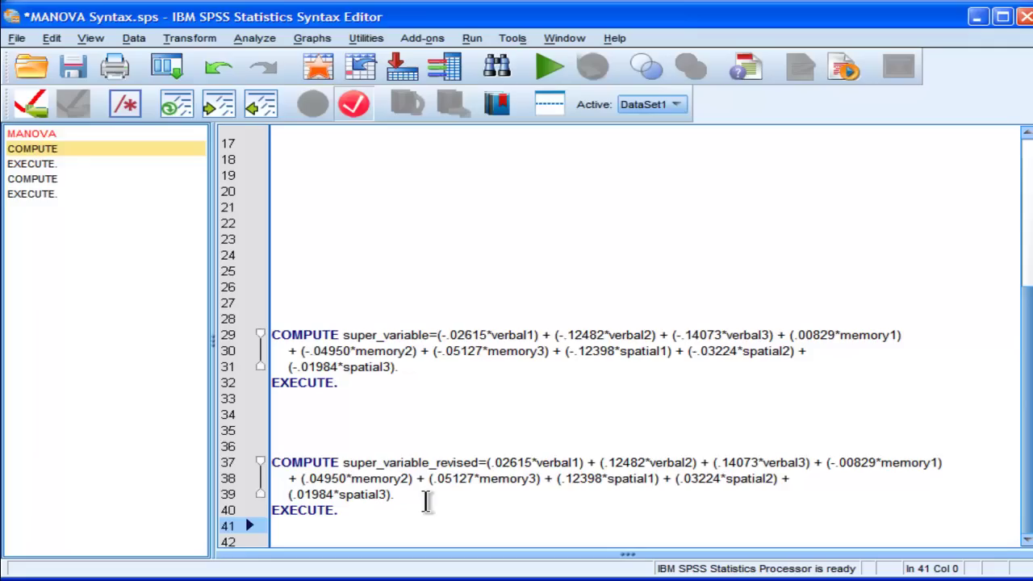
- Compare the first super_variable_revised coefficient with its original on line 29
{"action": "left_click", "coordinate": [429, 491]}
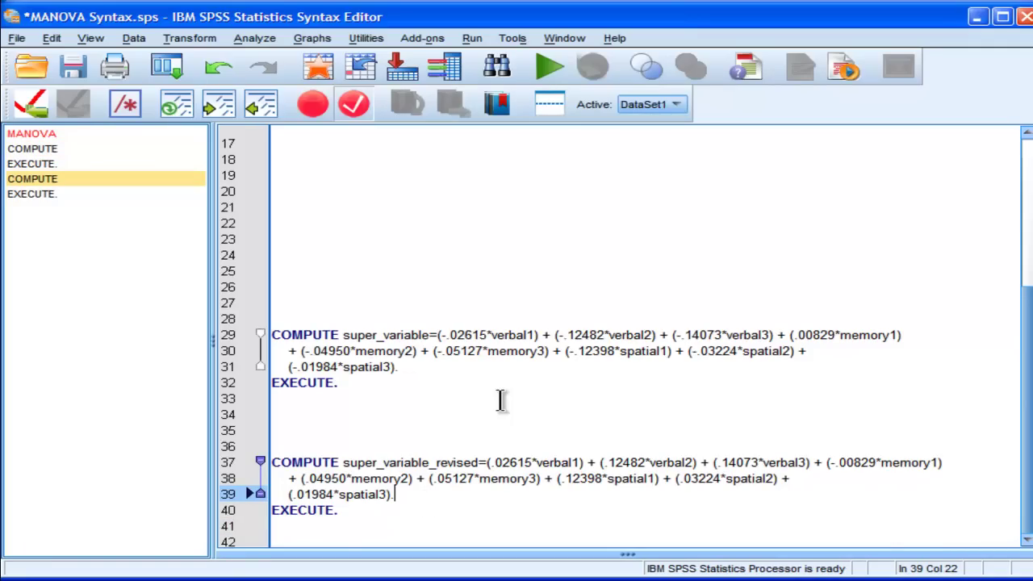
{"action": "left_click", "coordinate": [497, 462]}
{"action": "key", "text": "Left"}
{"action": "key", "text": "Left"}
{"action": "key", "text": "Left"}
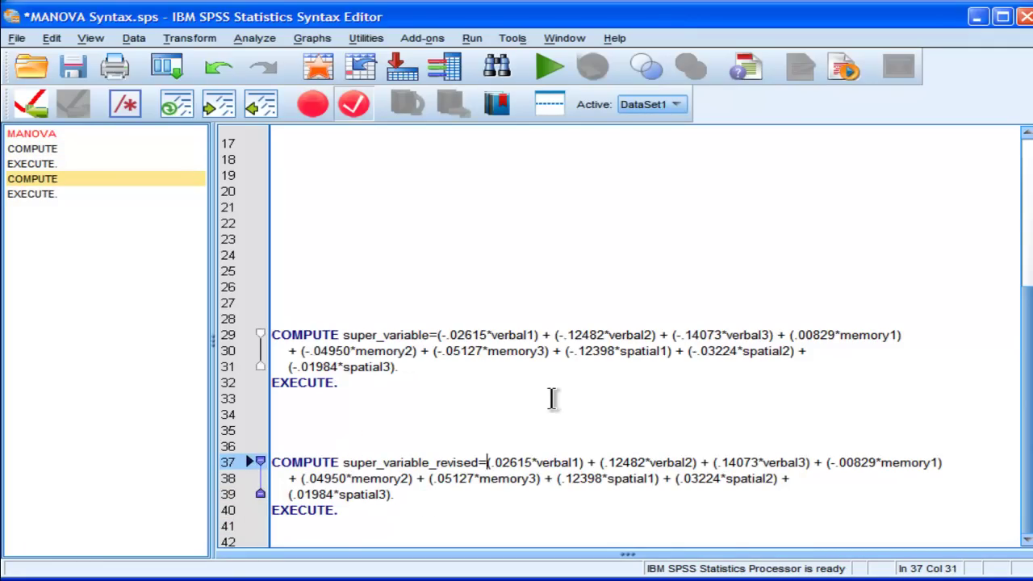
{"action": "key", "text": "shift+Right"}
{"action": "key", "text": "shift+Right"}
{"action": "key", "text": "shift+Right"}
{"action": "key", "text": "shift+Right"}
{"action": "key", "text": "shift+Right"}
{"action": "key", "text": "shift+Right"}
{"action": "key", "text": "shift+Right"}
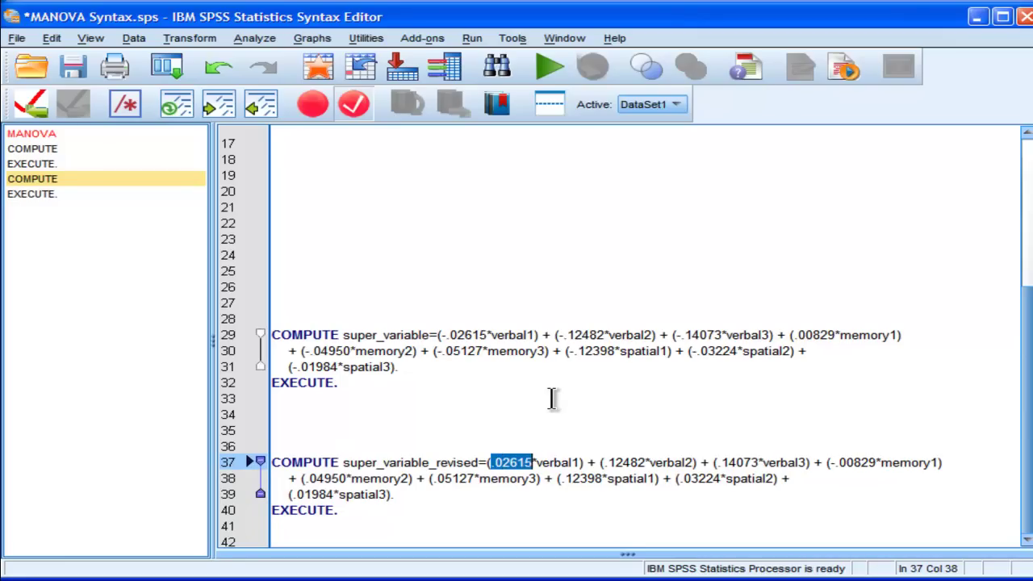
{"action": "key", "text": "Left"}
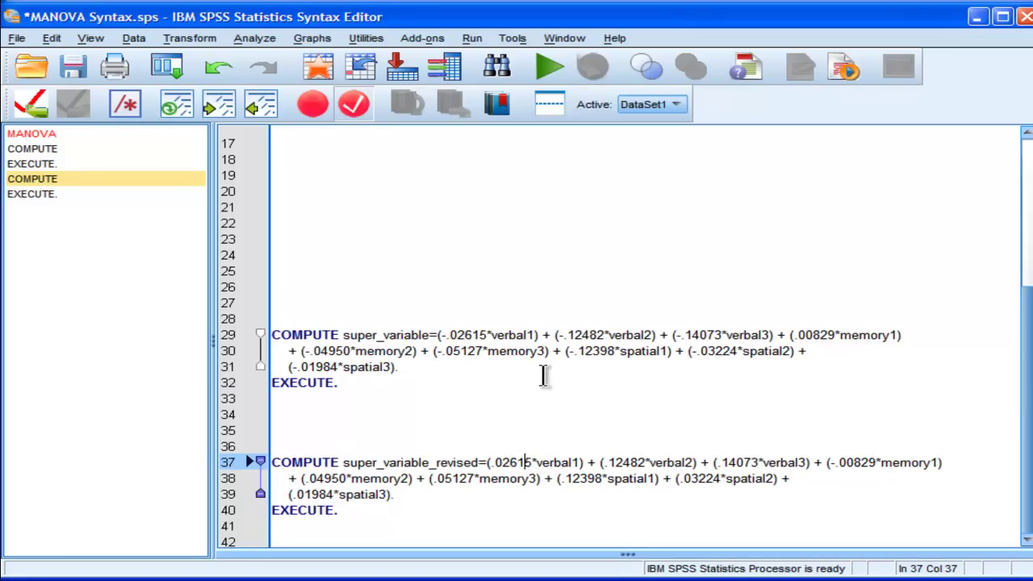
{"action": "key", "text": "Left"}
{"action": "key", "text": "Left"}
{"action": "key", "text": "Left"}
{"action": "key", "text": "Left"}
{"action": "key", "text": "Right"}
{"action": "left_click_drag", "start_coordinate": [439, 334], "coordinate": [473, 335]}
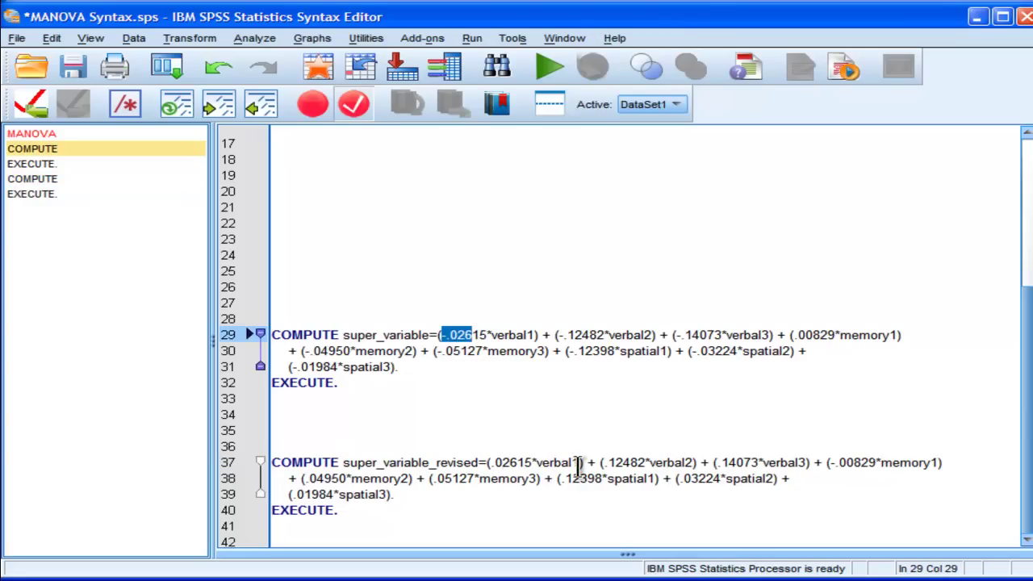
- Confirm memory1 flips from .00829 to -.00829, then select the revised COMPUTE block (lines 37–40)
{"action": "left_click", "coordinate": [833, 462]}
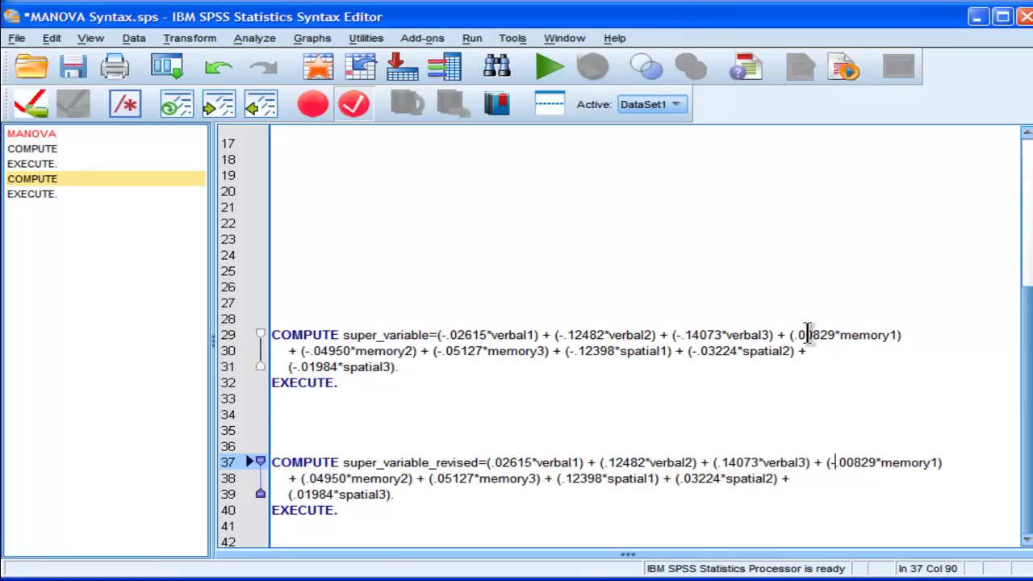
{"action": "left_click_drag", "start_coordinate": [794, 334], "coordinate": [834, 334]}
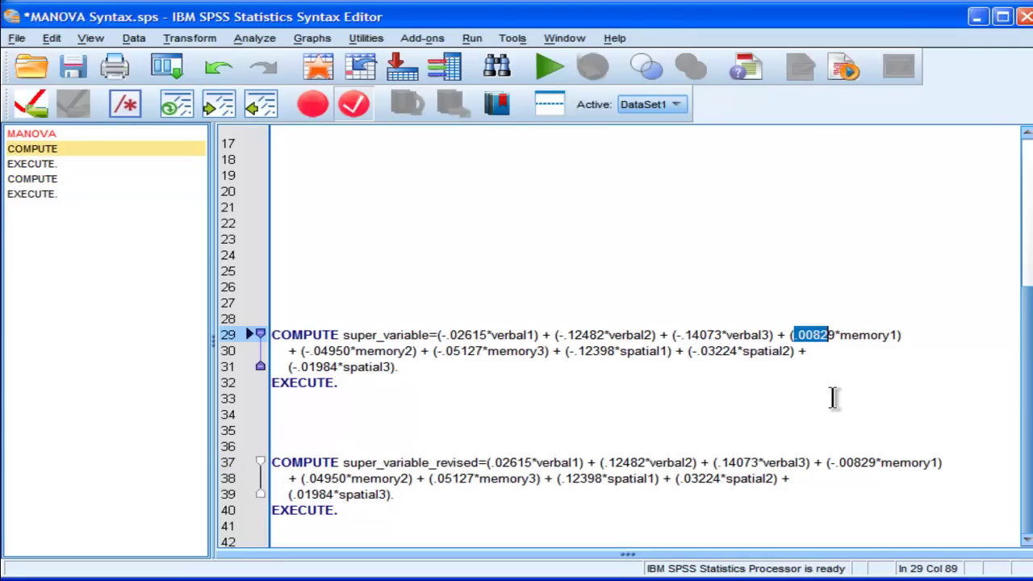
{"action": "left_click", "coordinate": [836, 463]}
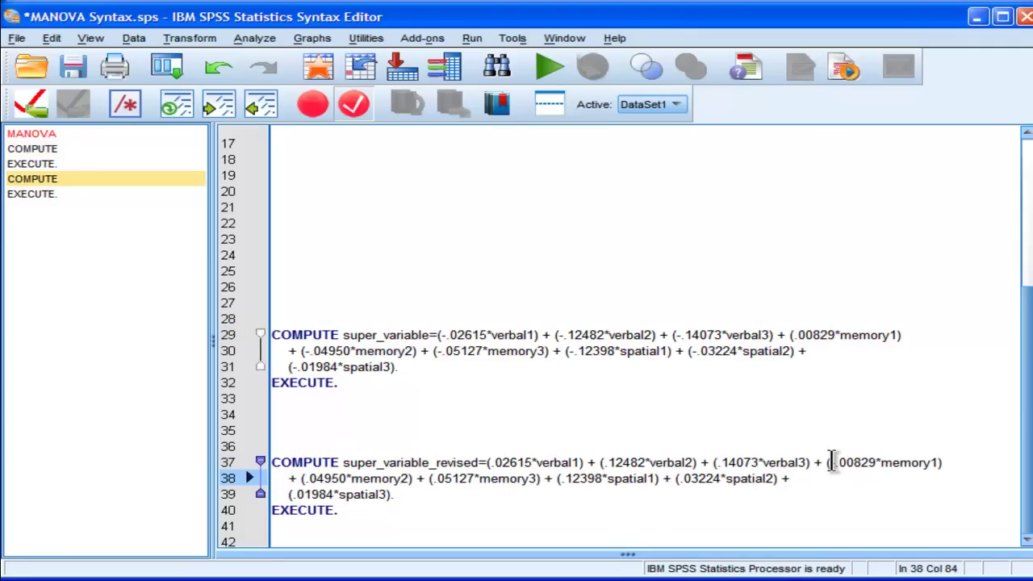
{"action": "left_click_drag", "start_coordinate": [830, 462], "coordinate": [877, 463]}
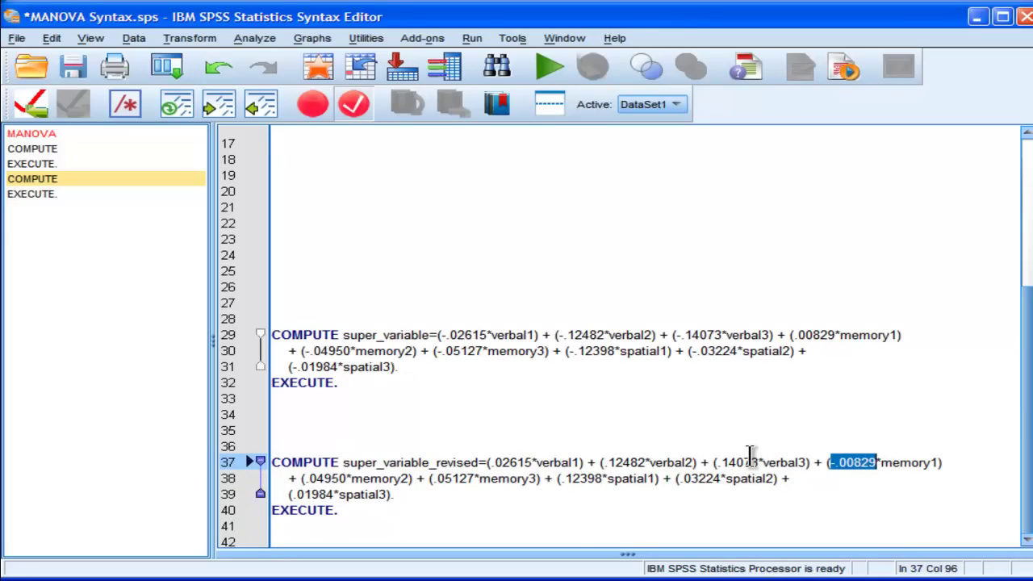
{"action": "left_click", "coordinate": [749, 457]}
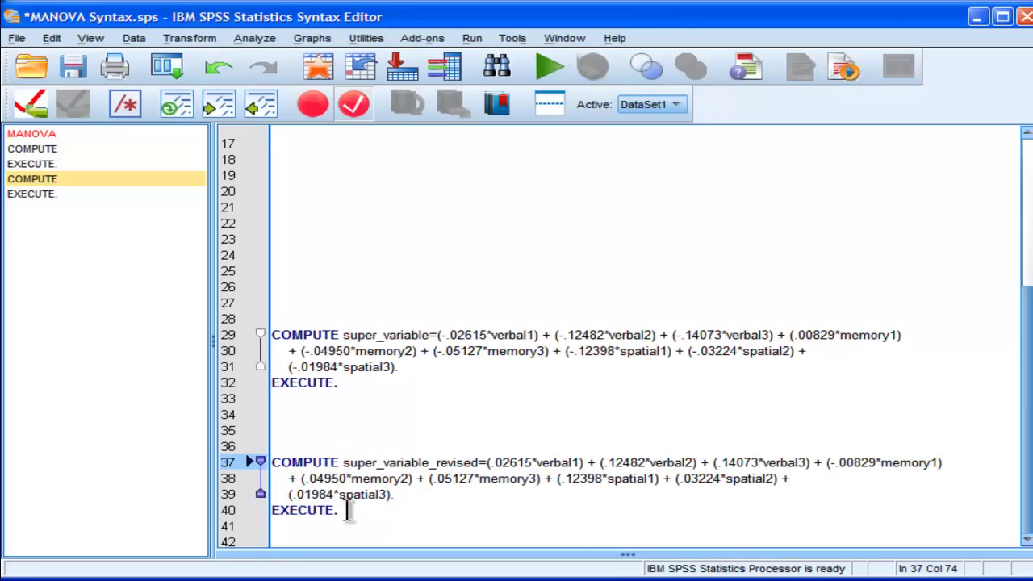
{"action": "left_click_drag", "start_coordinate": [343, 510], "coordinate": [259, 456]}
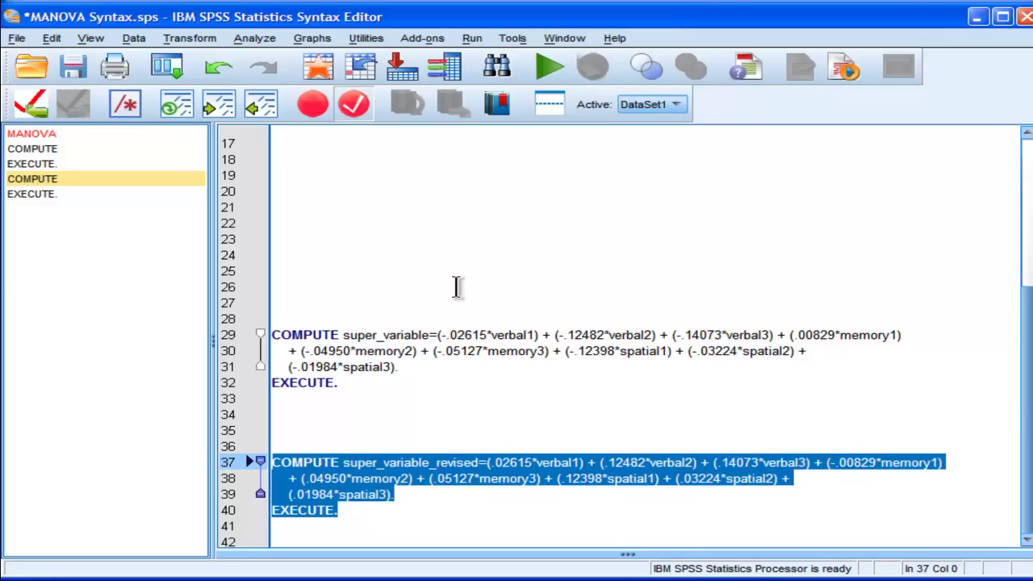
- Run the selected COMPUTE and check super_variable_revised mirrors super_variable row by row
{"action": "left_click", "coordinate": [470, 38]}
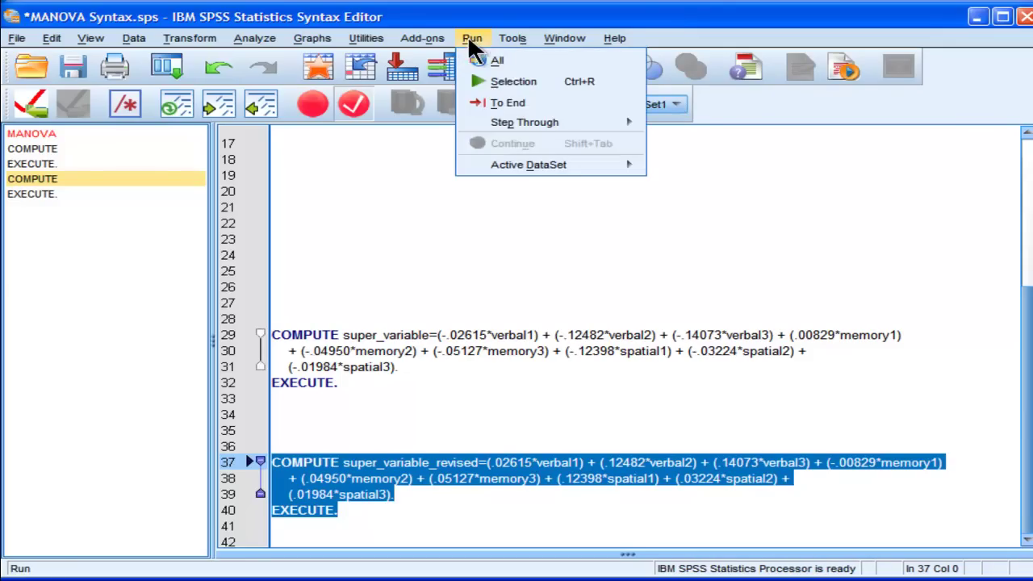
{"action": "left_click", "coordinate": [478, 81]}
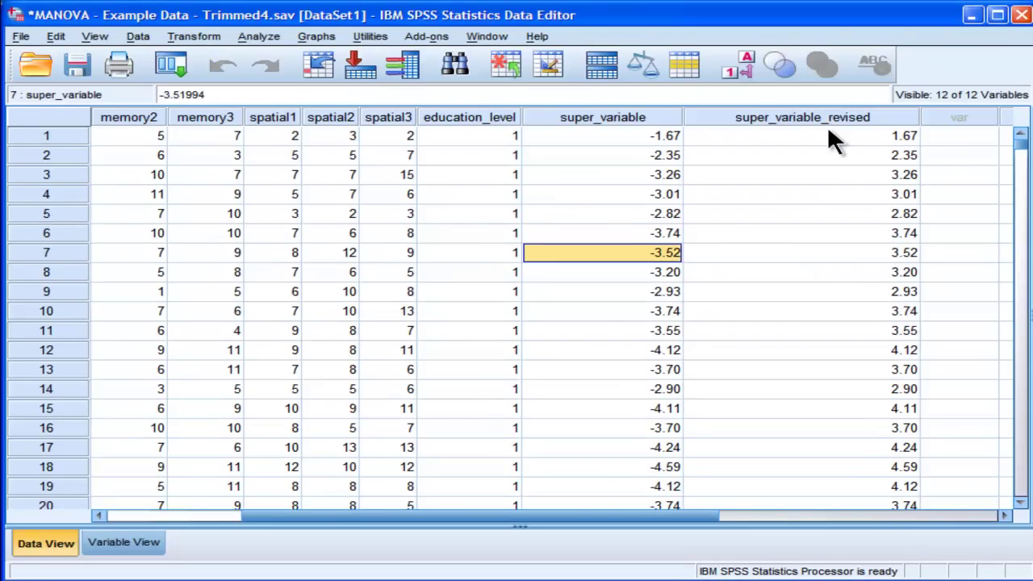
{"action": "left_click", "coordinate": [817, 134]}
{"action": "left_click", "coordinate": [666, 135]}
{"action": "key", "text": "Down"}
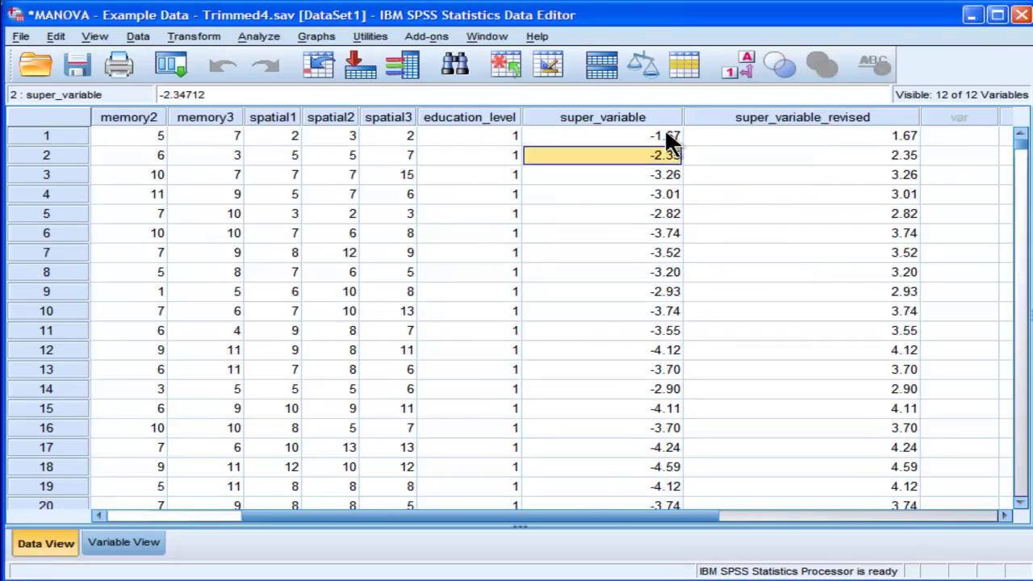
{"action": "key", "text": "Left"}
{"action": "key", "text": "Down"}
{"action": "key", "text": "Right"}
{"action": "key", "text": "Right"}
{"action": "key", "text": "Right"}
{"action": "key", "text": "Up"}
{"action": "key", "text": "Left"}
{"action": "key", "text": "Up"}
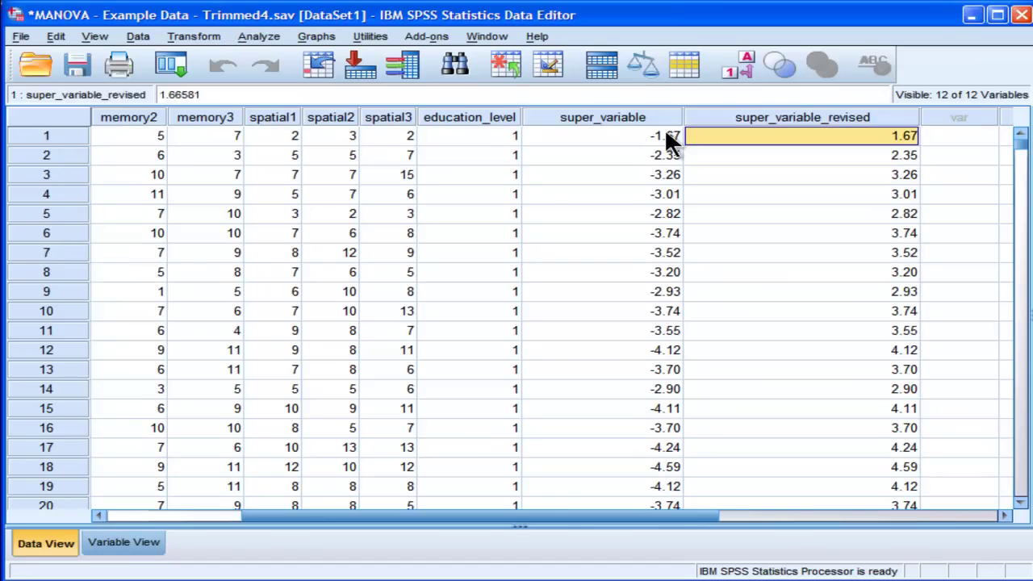
{"action": "key", "text": "Left"}
{"action": "key", "text": "Down"}
{"action": "key", "text": "Down"}
{"action": "key", "text": "Down"}
{"action": "key", "text": "Down"}
{"action": "key", "text": "Right"}
{"action": "key", "text": "Right"}
{"action": "key", "text": "Up"}
{"action": "key", "text": "Up"}
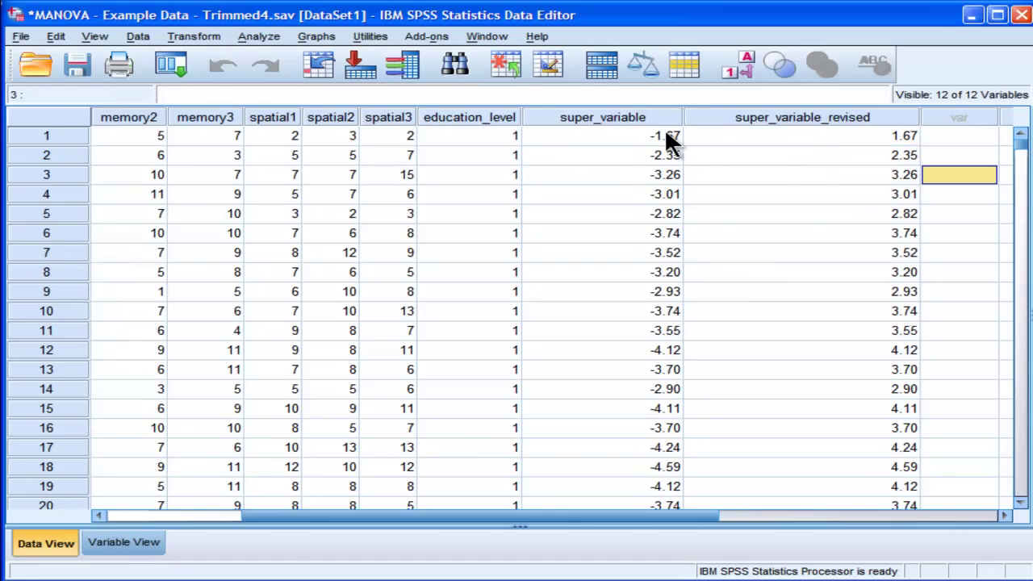
{"action": "key", "text": "Up"}
{"action": "key", "text": "Left"}
{"action": "key", "text": "Up"}
{"action": "key", "text": "Left"}
{"action": "key", "text": "Left"}
{"action": "key", "text": "Right"}
{"action": "key", "text": "Right"}
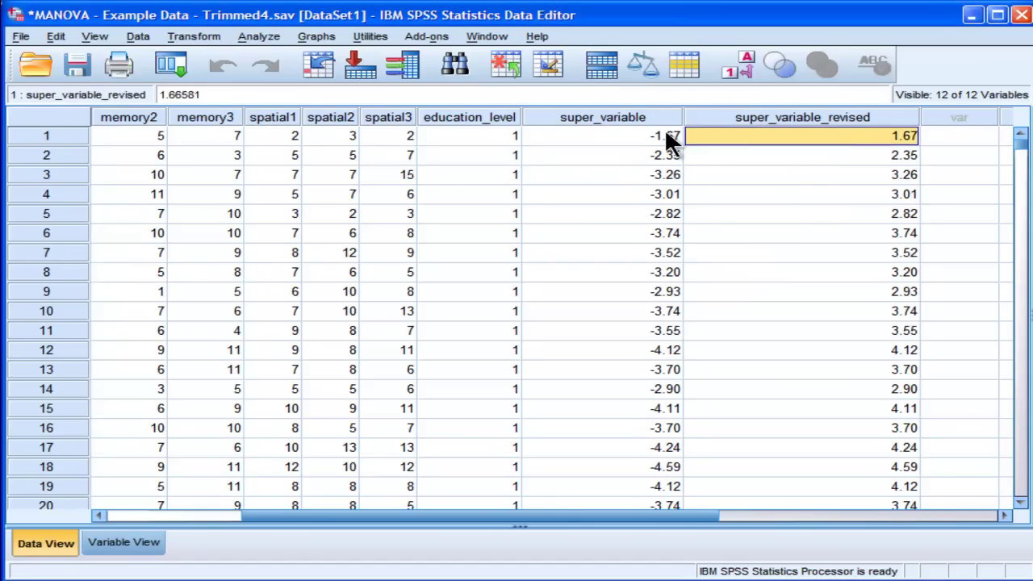
- Narrow the super_variable and super_variable_revised columns, rechecking revised values 1.67 and 2.35
{"action": "left_click_drag", "start_coordinate": [683, 111], "coordinate": [650, 111]}
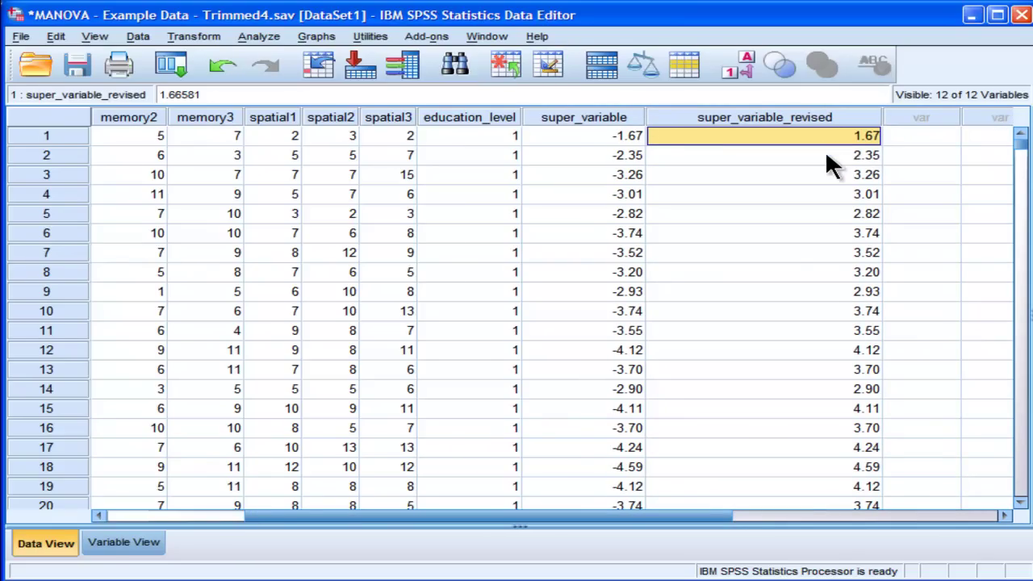
{"action": "key", "text": "Down"}
{"action": "key", "text": "Up"}
{"action": "left_click_drag", "start_coordinate": [882, 117], "coordinate": [842, 116]}
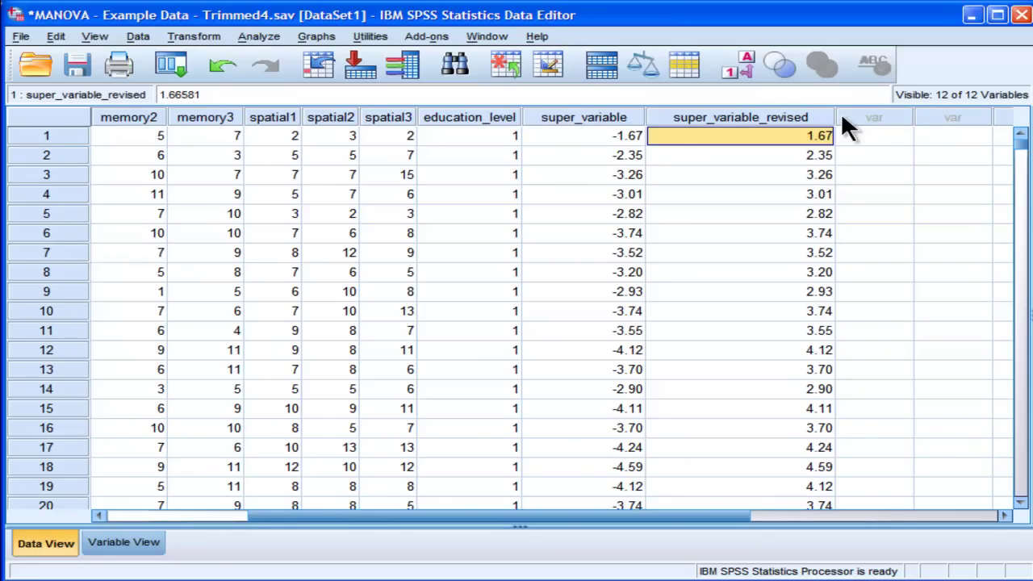
{"action": "left_click", "coordinate": [785, 155]}
{"action": "left_click", "coordinate": [791, 135]}
{"action": "left_click", "coordinate": [782, 155]}
{"action": "left_click_drag", "start_coordinate": [818, 137], "coordinate": [804, 480]}
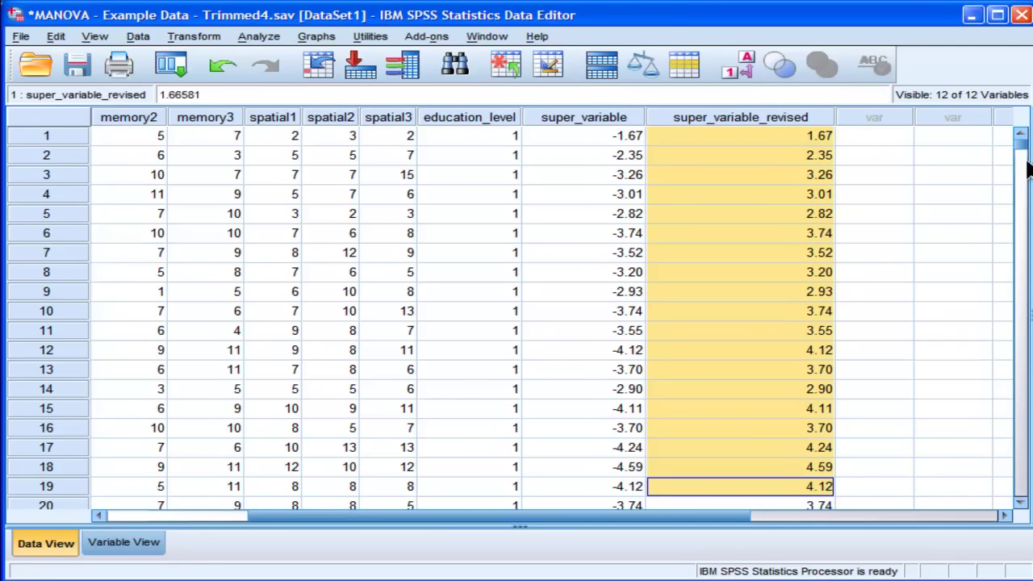
{"action": "left_click_drag", "start_coordinate": [1021, 143], "coordinate": [1021, 269]}
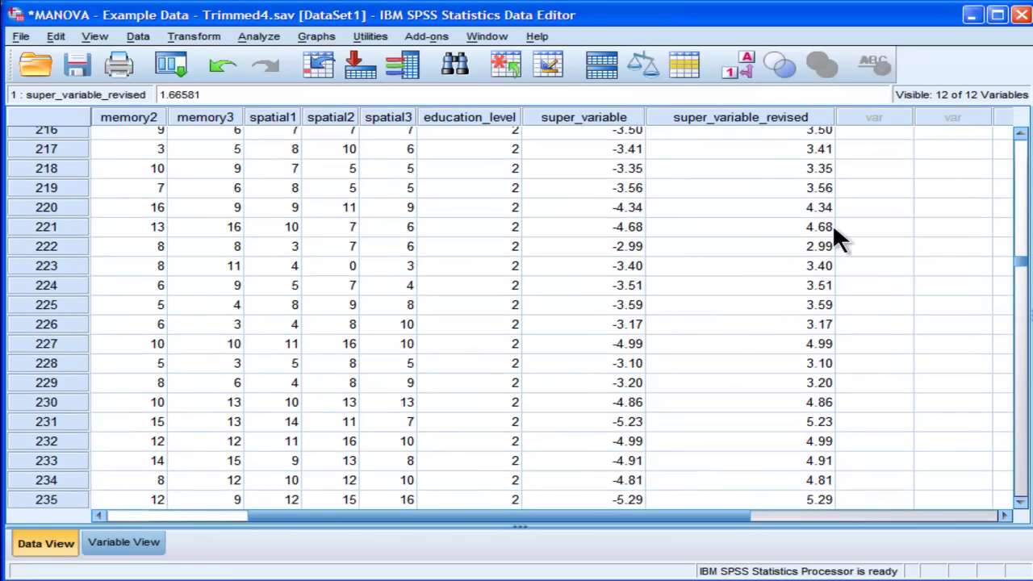
{"action": "left_click_drag", "start_coordinate": [808, 149], "coordinate": [805, 416]}
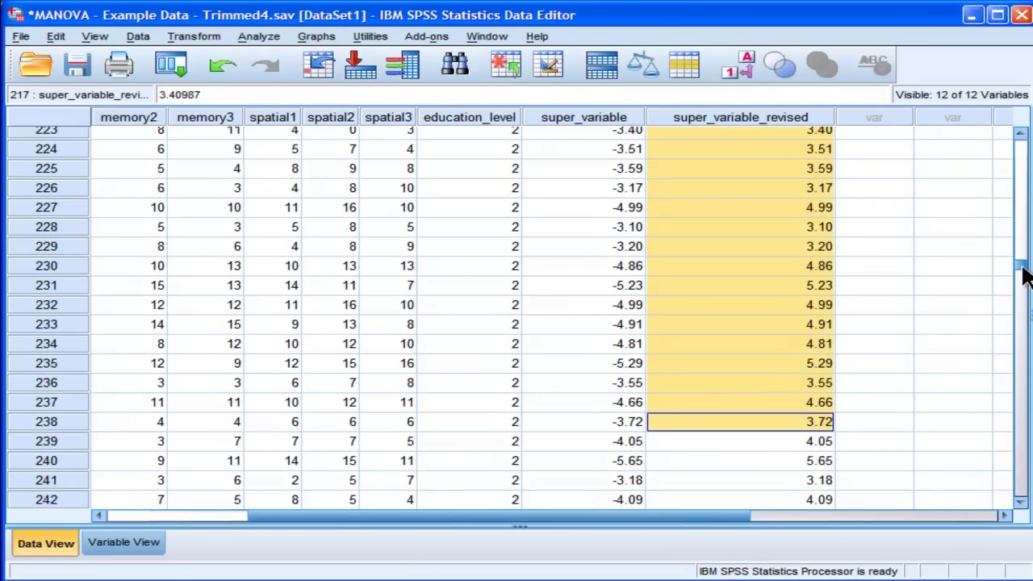
{"action": "left_click_drag", "start_coordinate": [1022, 272], "coordinate": [1022, 479]}
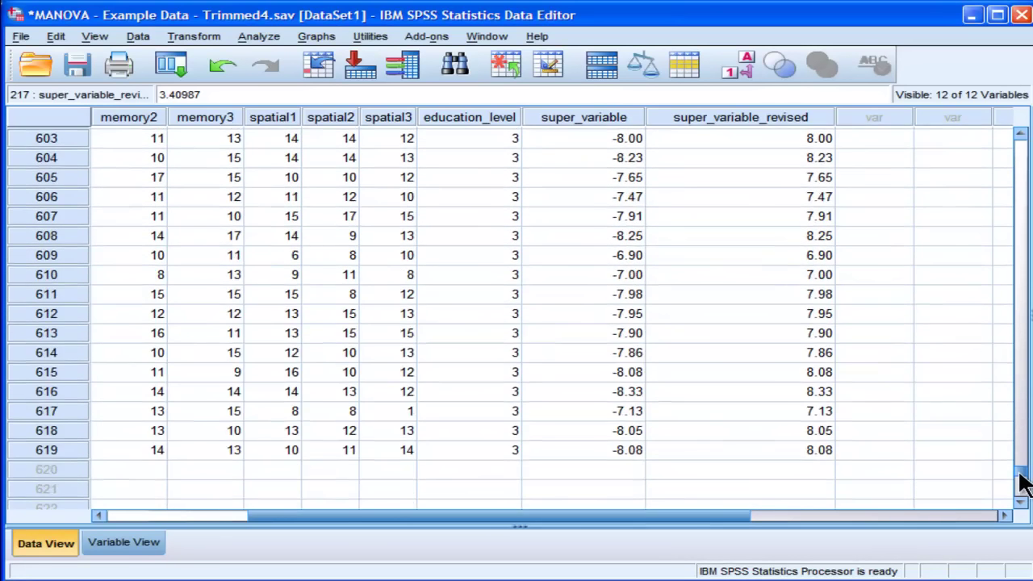
{"action": "left_click_drag", "start_coordinate": [799, 333], "coordinate": [803, 198]}
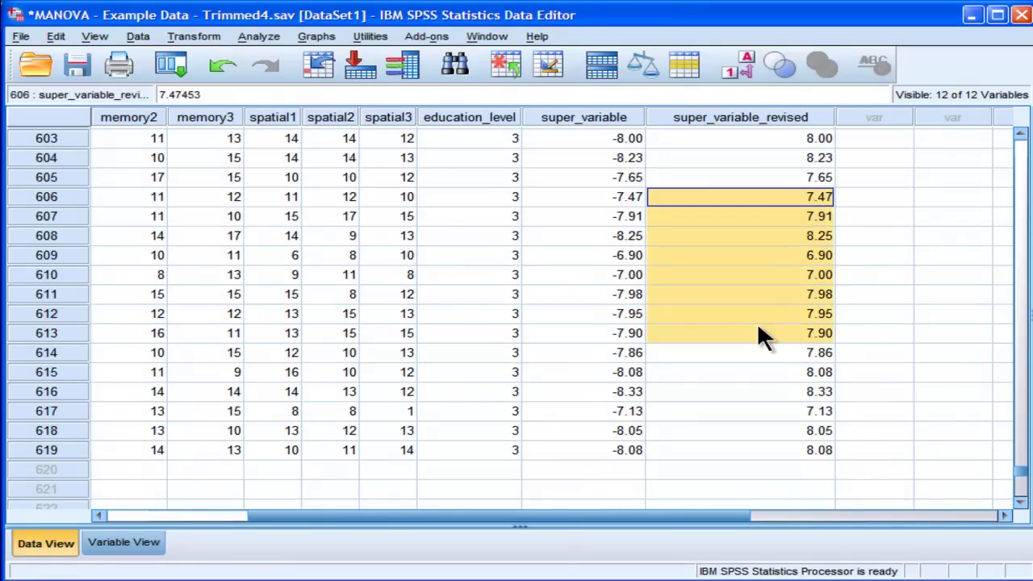
{"action": "left_click", "coordinate": [762, 352]}
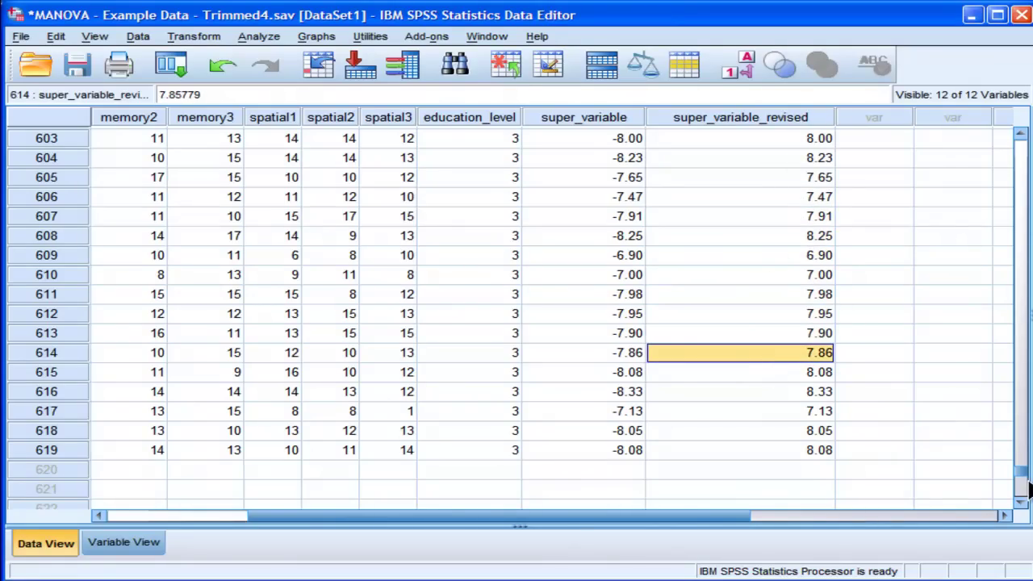
{"action": "left_click_drag", "start_coordinate": [1022, 477], "coordinate": [1018, 137]}
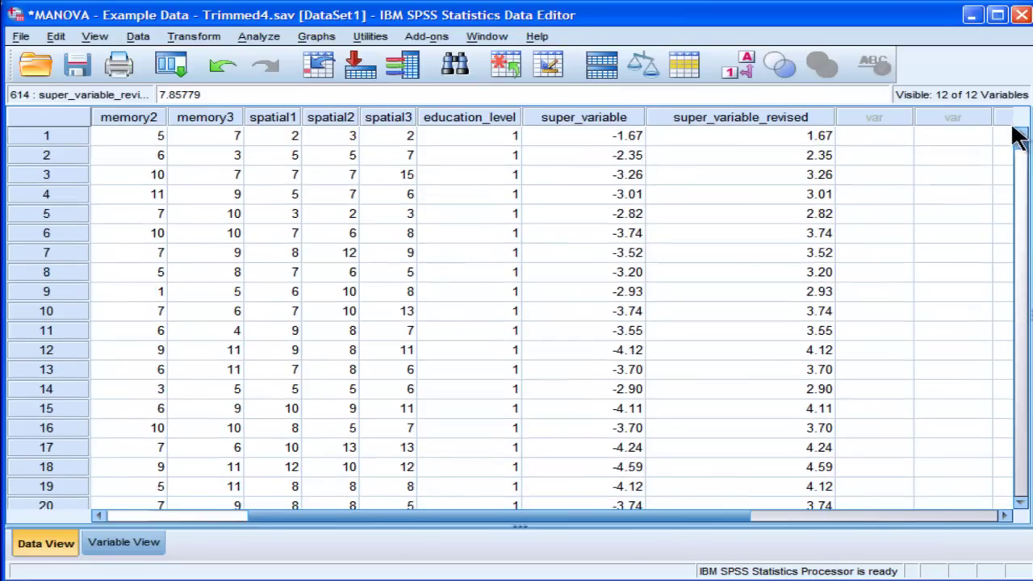
- Check the first super_variable_revised value in the Data Editor
{"action": "left_click", "coordinate": [722, 139]}
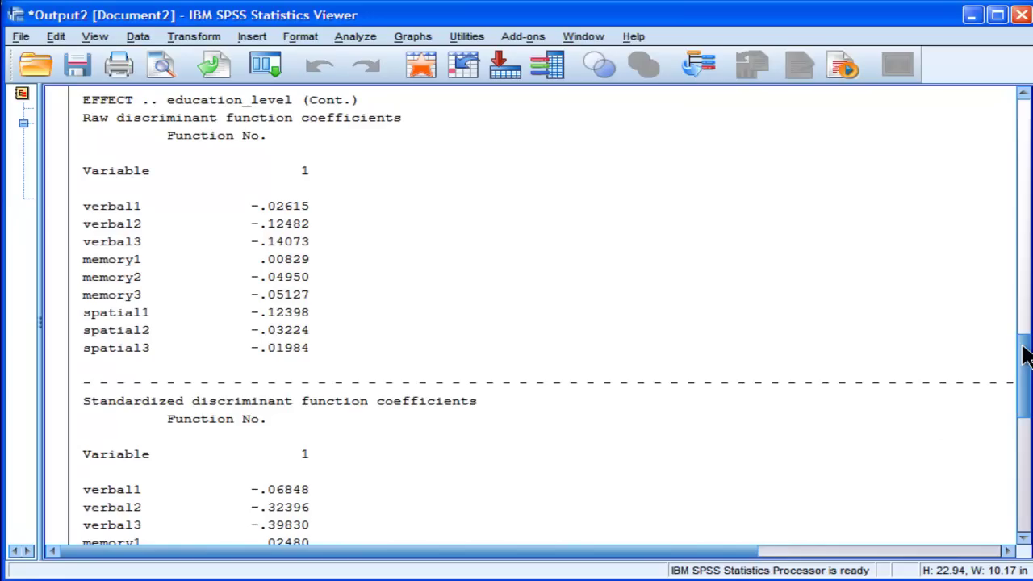
{"action": "left_click_drag", "start_coordinate": [1023, 350], "coordinate": [1023, 387]}
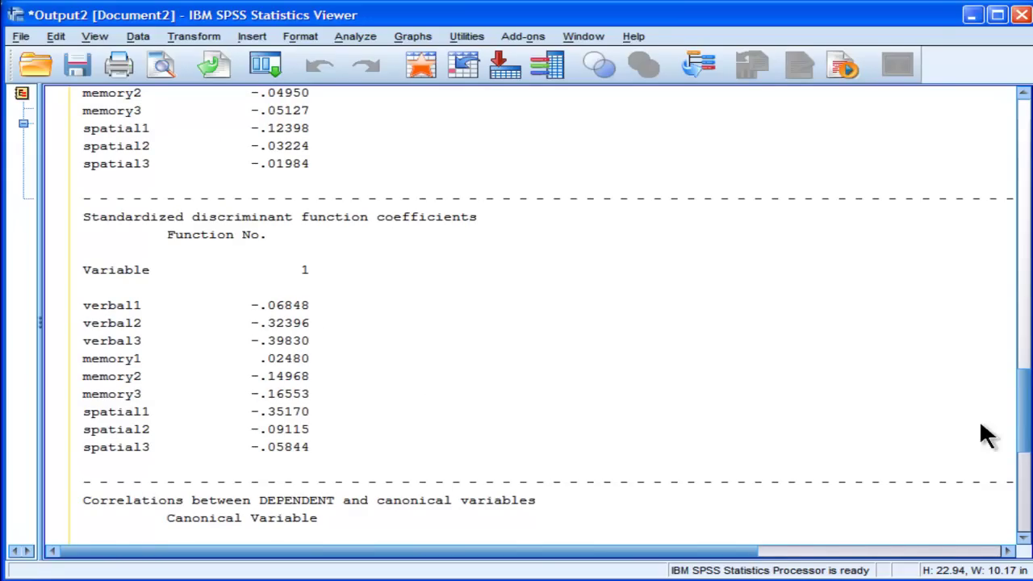
{"action": "left_click_drag", "start_coordinate": [1023, 411], "coordinate": [1023, 373]}
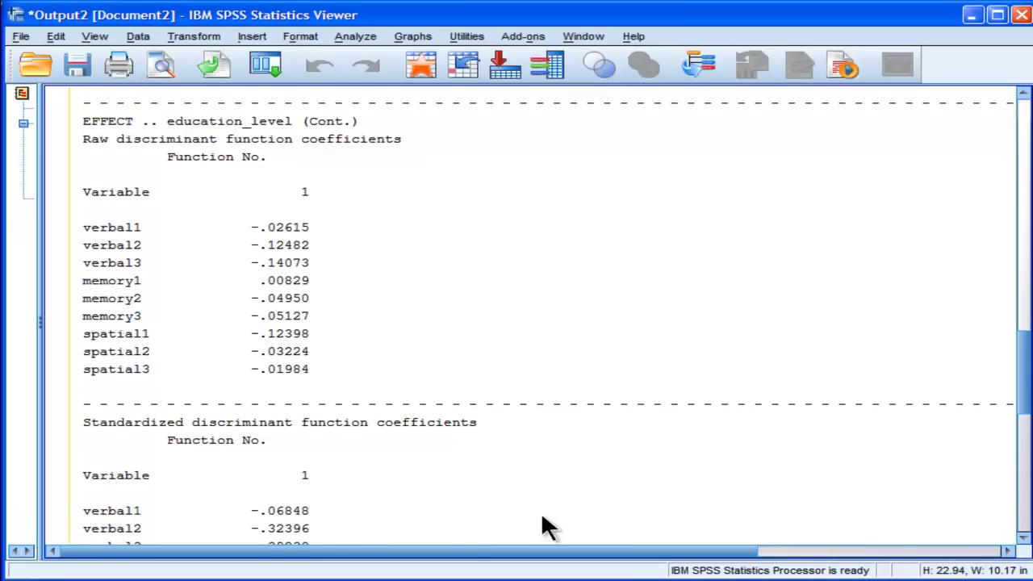
{"action": "key", "text": "alt+Tab"}
{"action": "left_click", "coordinate": [811, 155]}
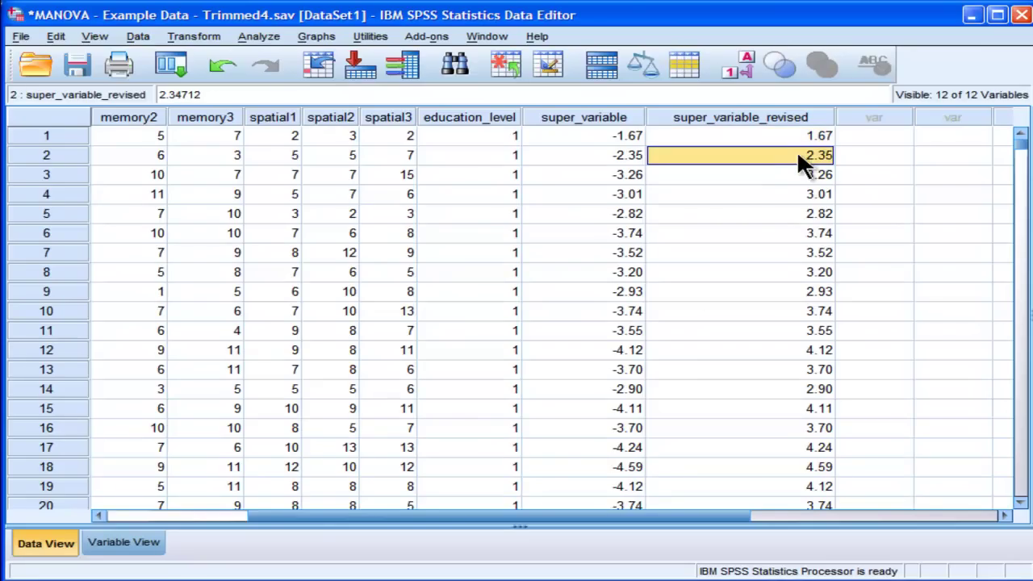
{"action": "left_click", "coordinate": [791, 135]}
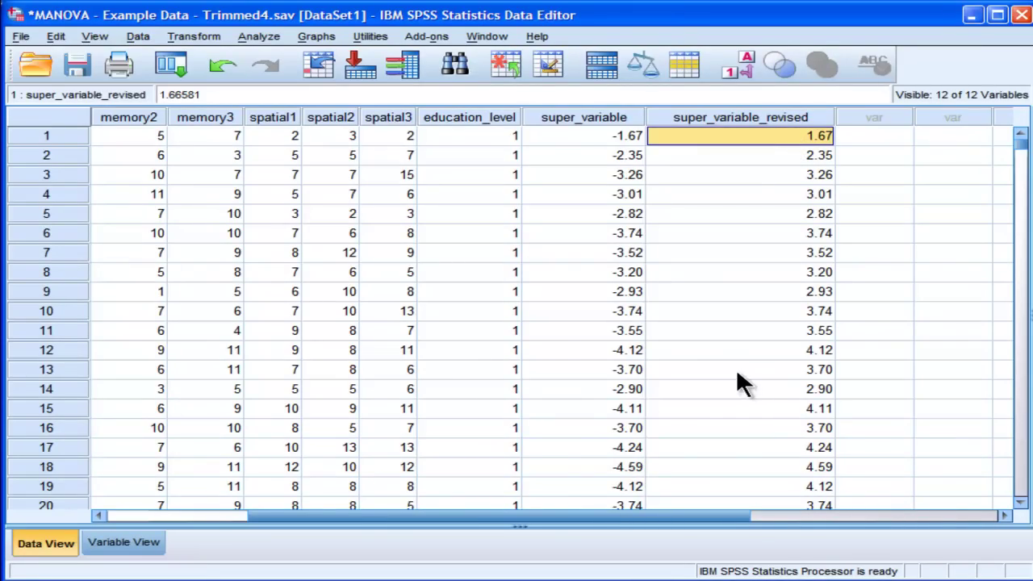
{"action": "key", "text": "alt+Tab"}
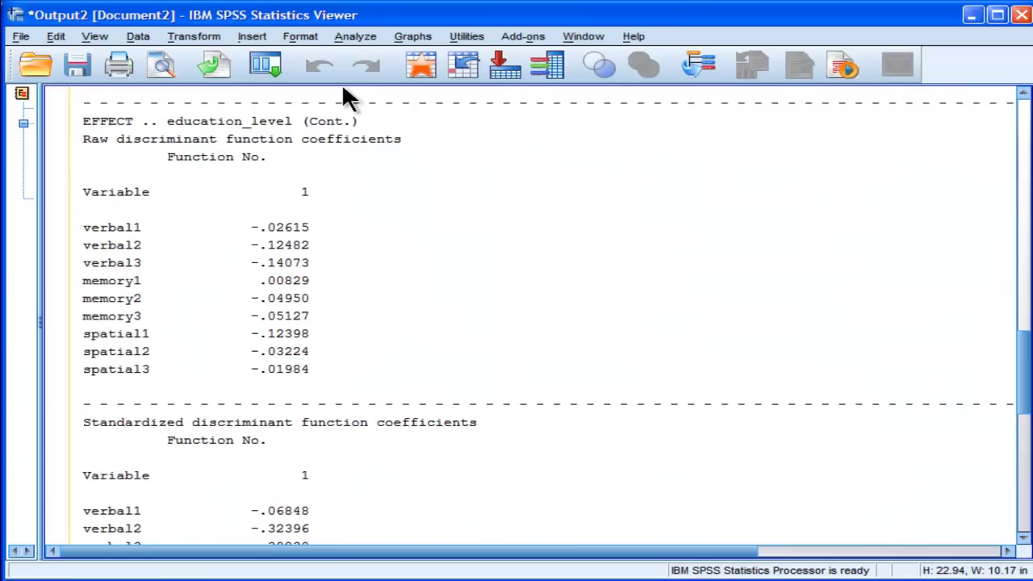
- Start a Univariate GLM with super_variable_revised as dependent and education_level as fixed factor
{"action": "left_click", "coordinate": [355, 36]}
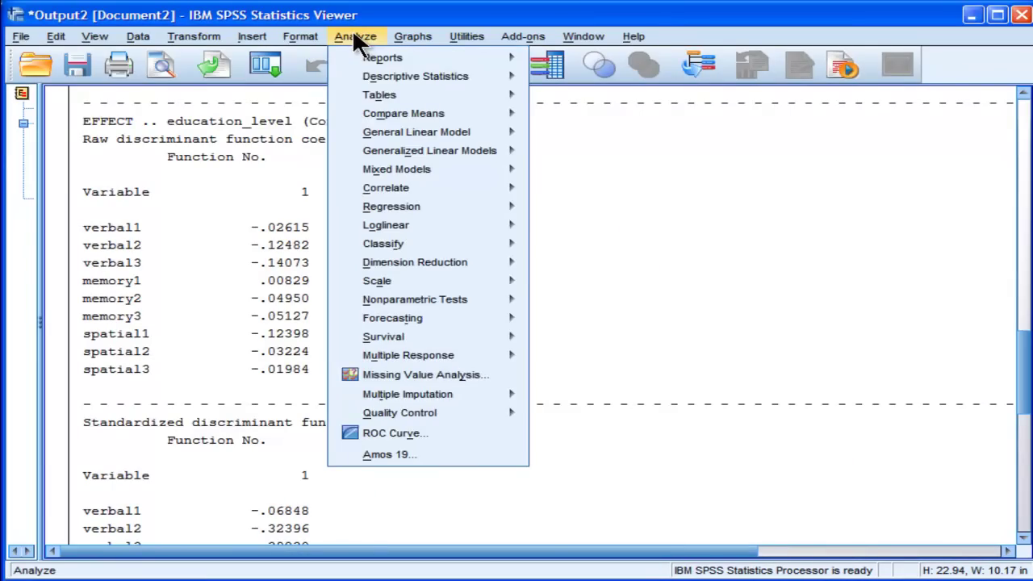
{"action": "mouse_move", "coordinate": [400, 132]}
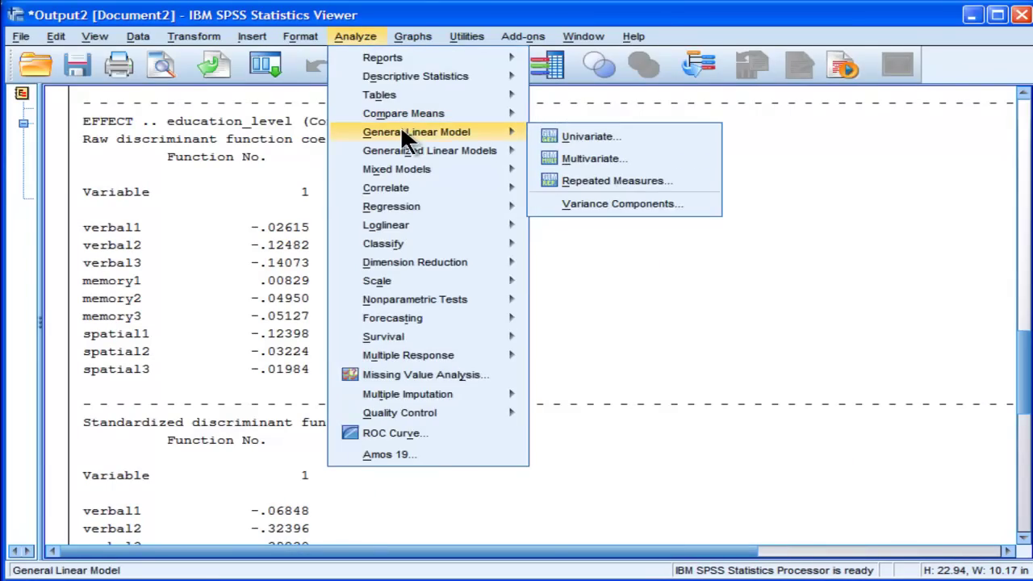
{"action": "left_click", "coordinate": [549, 137]}
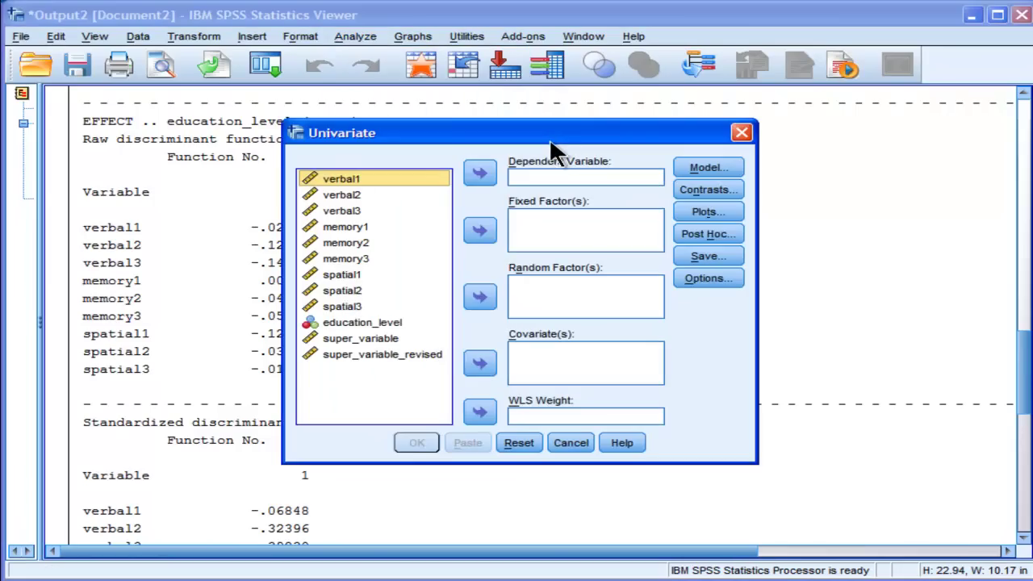
{"action": "left_click", "coordinate": [361, 327]}
{"action": "left_click", "coordinate": [480, 232]}
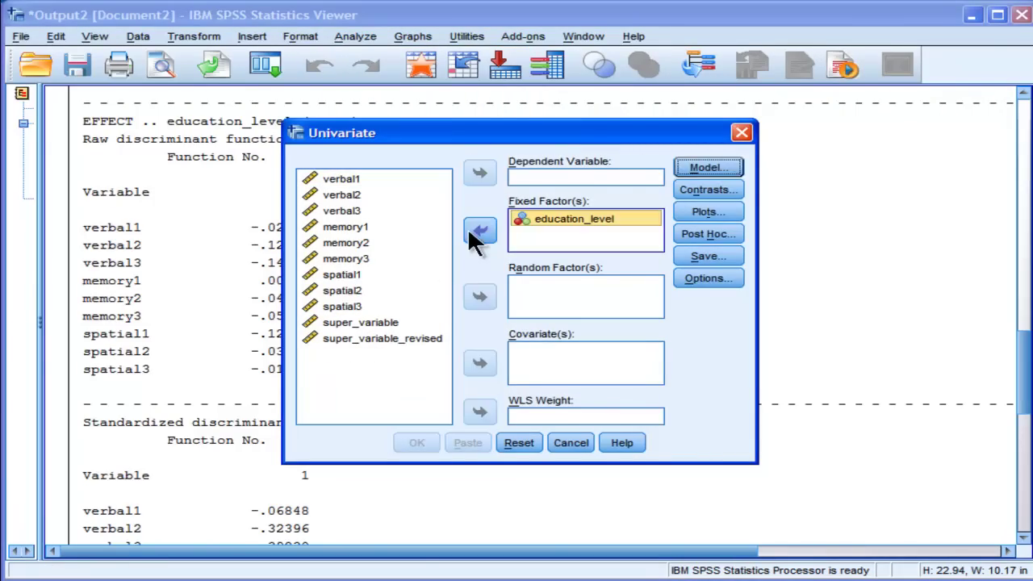
{"action": "left_click", "coordinate": [385, 338]}
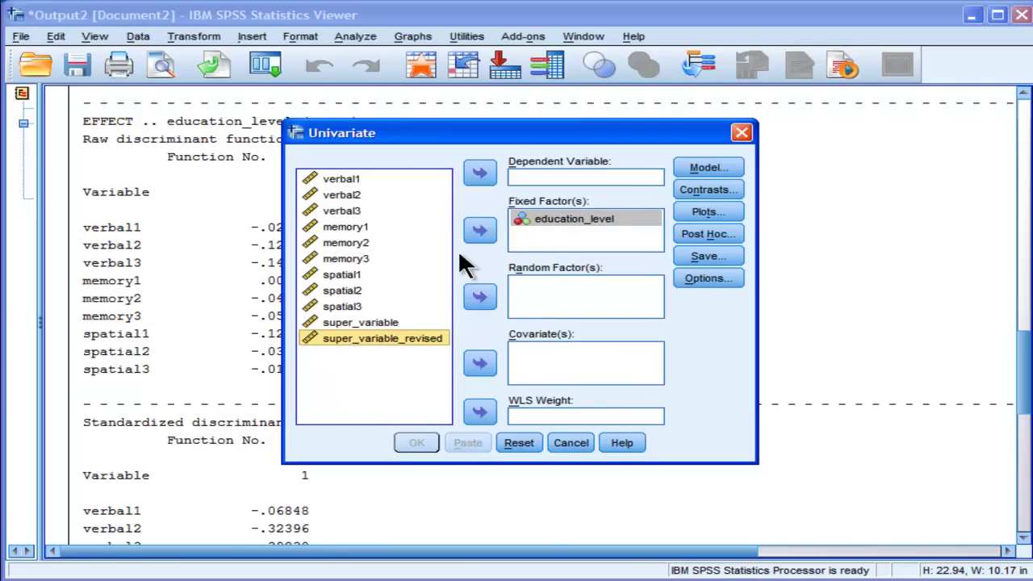
{"action": "left_click", "coordinate": [481, 173]}
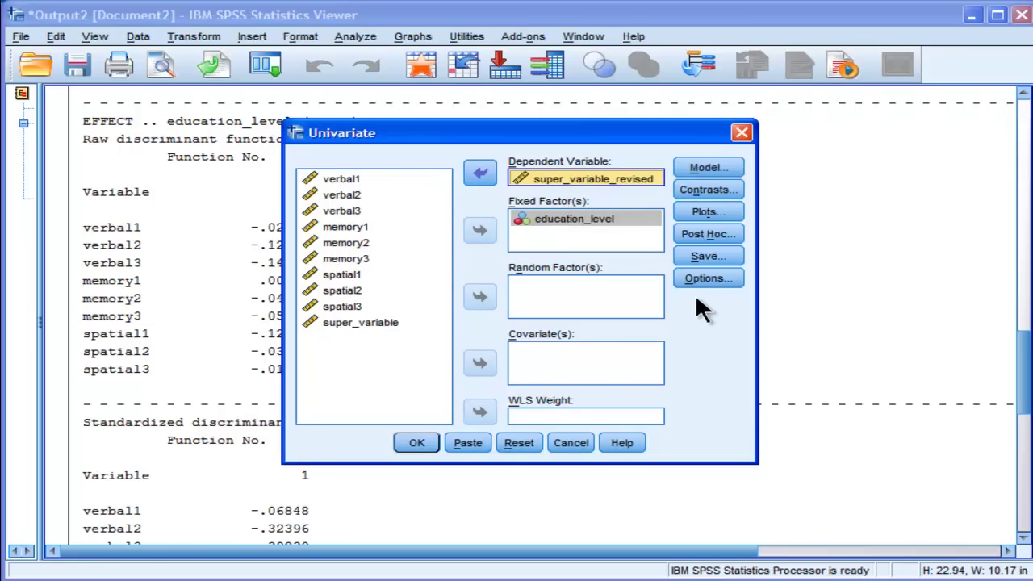
- Request descriptive statistics and estimates of effect size, then run the ANOVA
{"action": "left_click", "coordinate": [715, 280]}
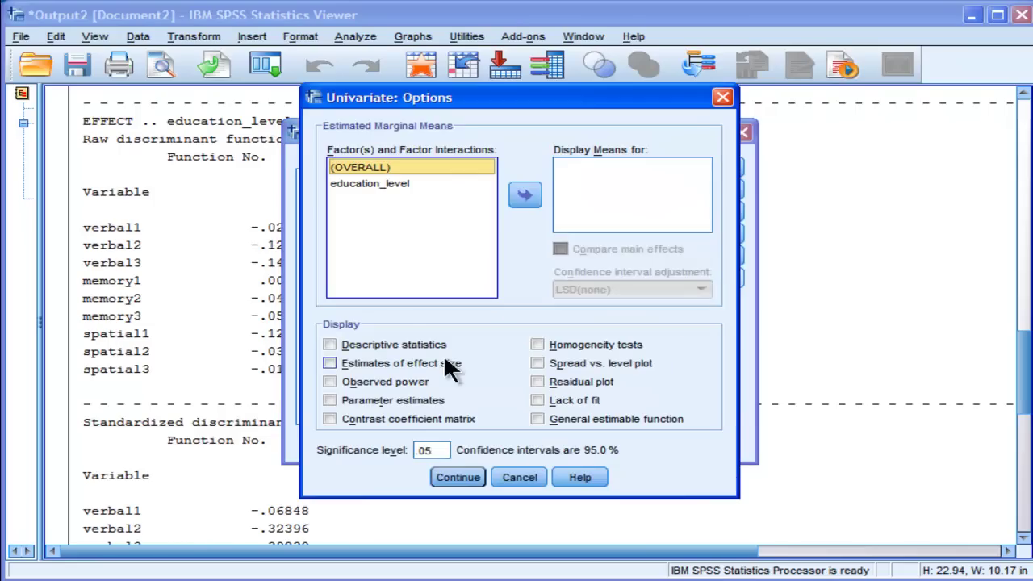
{"action": "left_click", "coordinate": [405, 345]}
{"action": "left_click", "coordinate": [384, 356]}
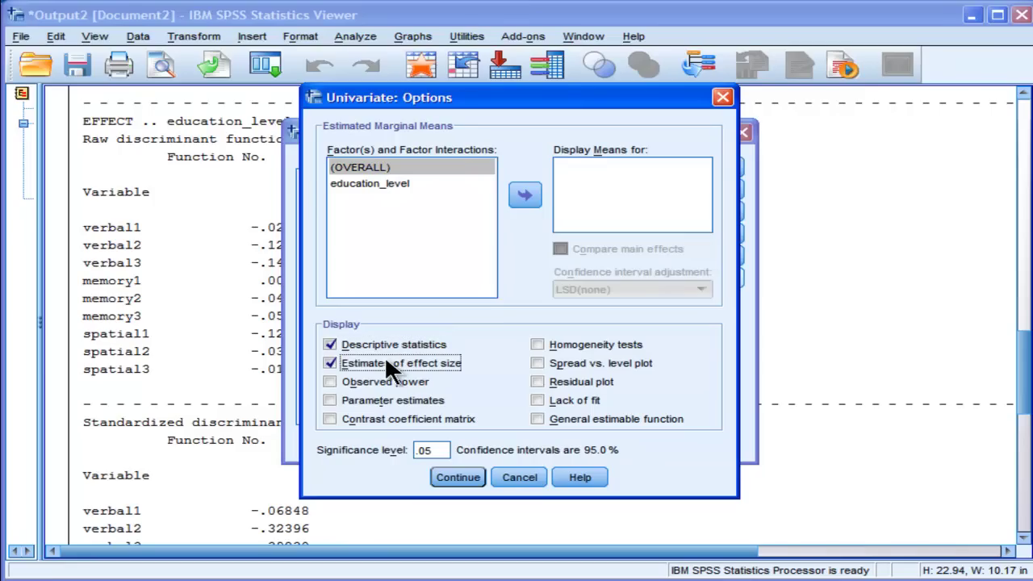
{"action": "left_click", "coordinate": [451, 481]}
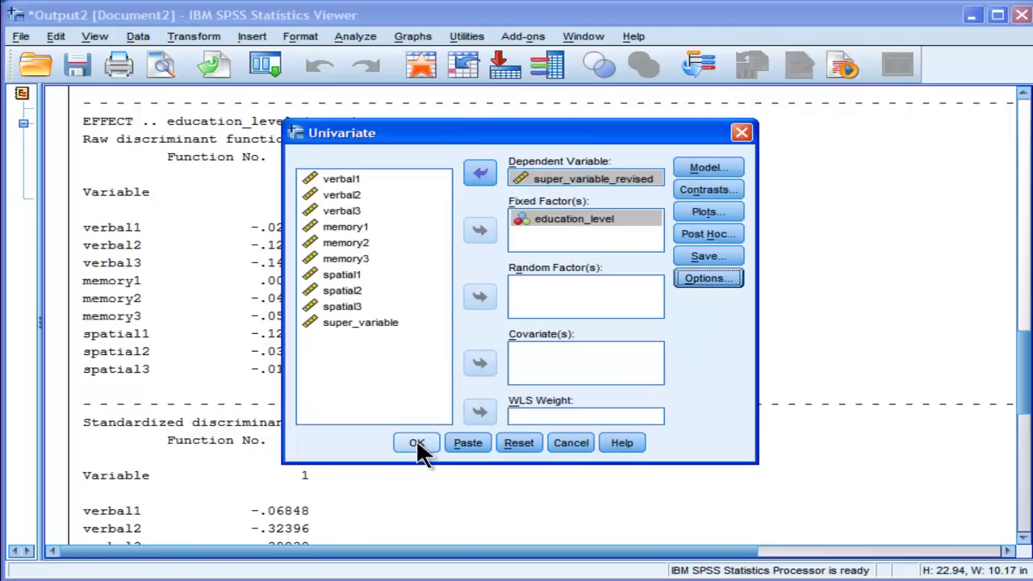
{"action": "left_click", "coordinate": [417, 443]}
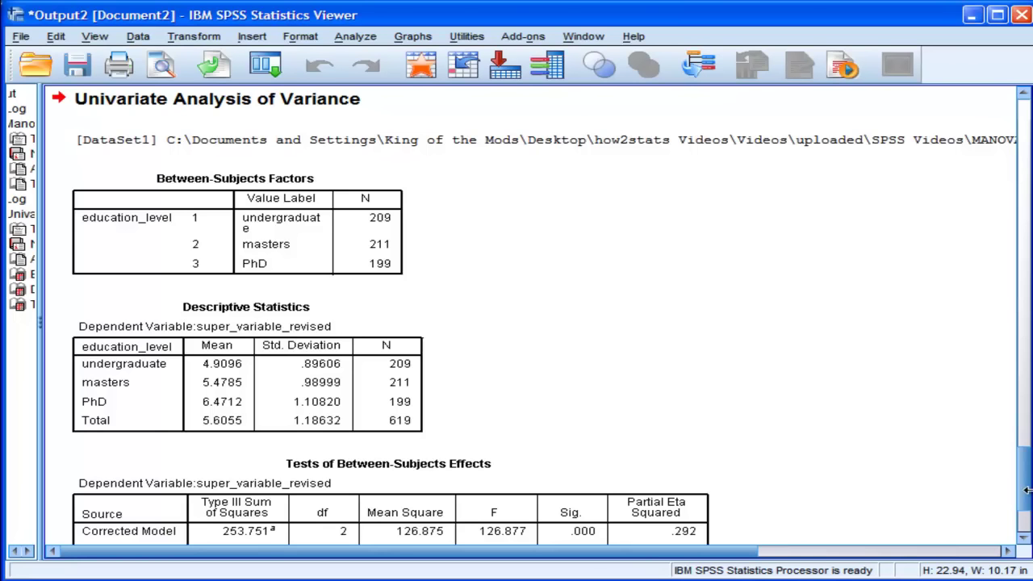
- Scroll the output to the ANOVA results, with means from 4.9096 to 6.4712
{"action": "left_click_drag", "start_coordinate": [1023, 491], "coordinate": [1007, 211]}
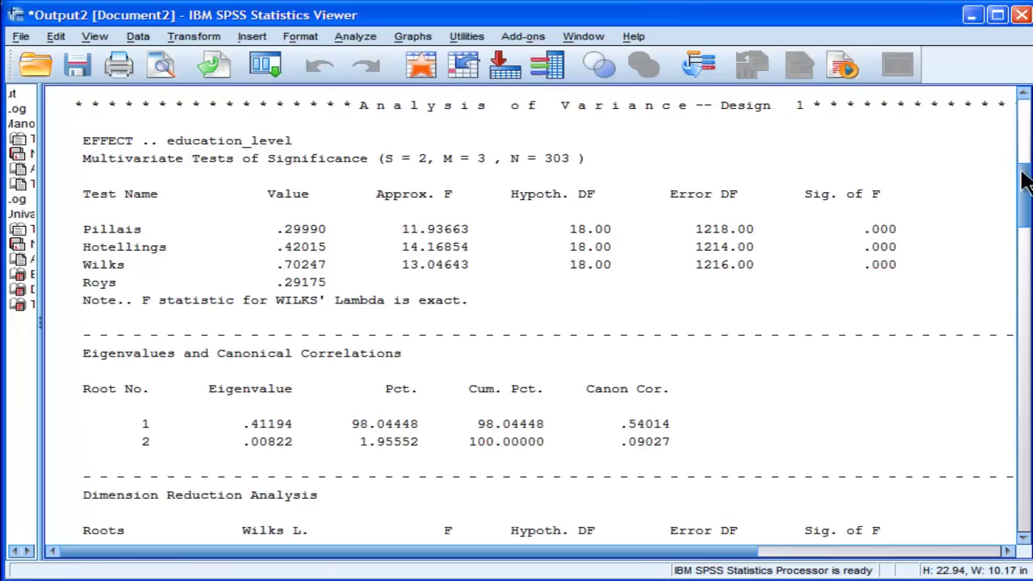
{"action": "left_click_drag", "start_coordinate": [1023, 173], "coordinate": [1025, 516]}
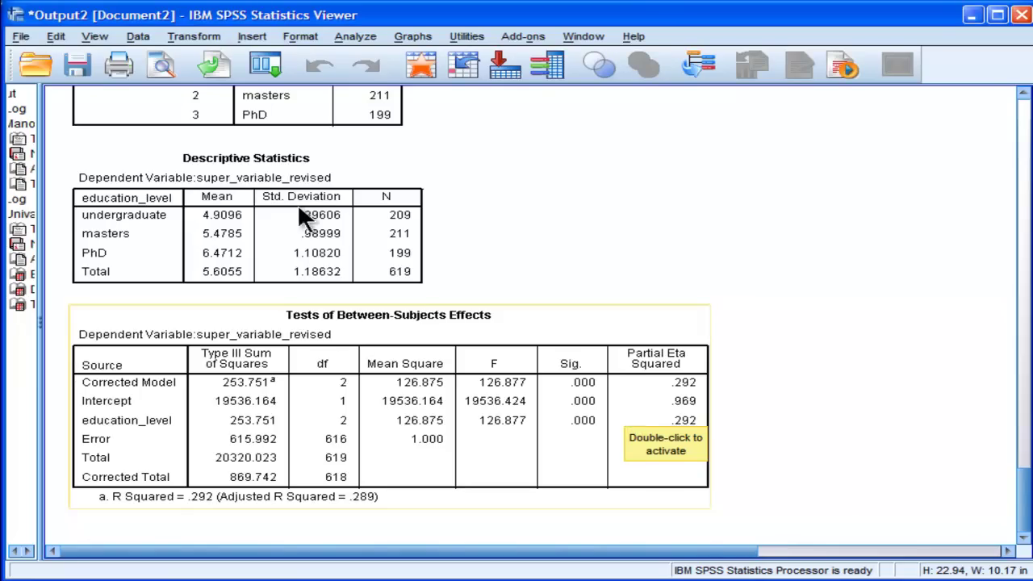
{"action": "left_click_drag", "start_coordinate": [1023, 516], "coordinate": [1015, 496]}
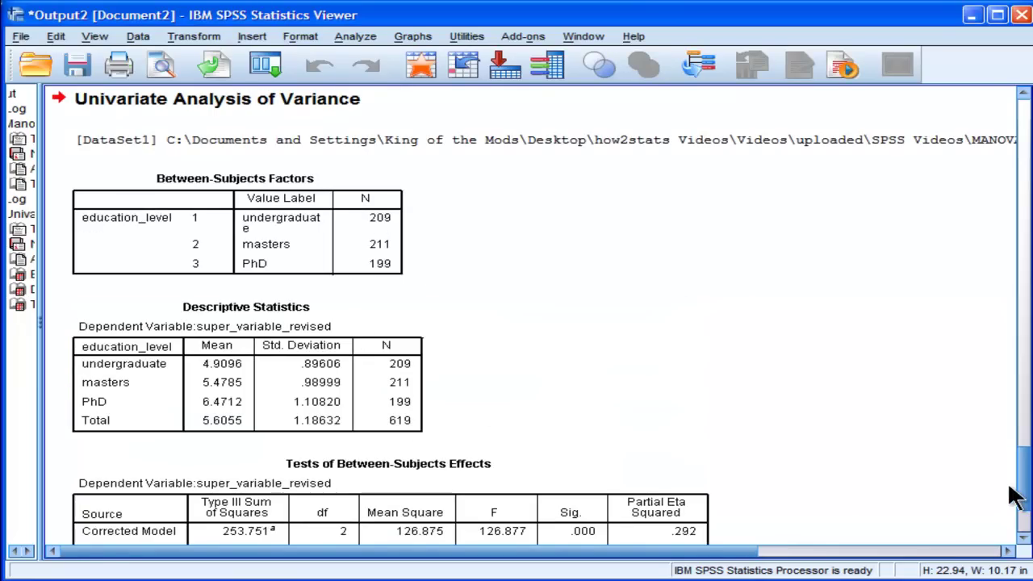
{"action": "left_click", "coordinate": [405, 388]}
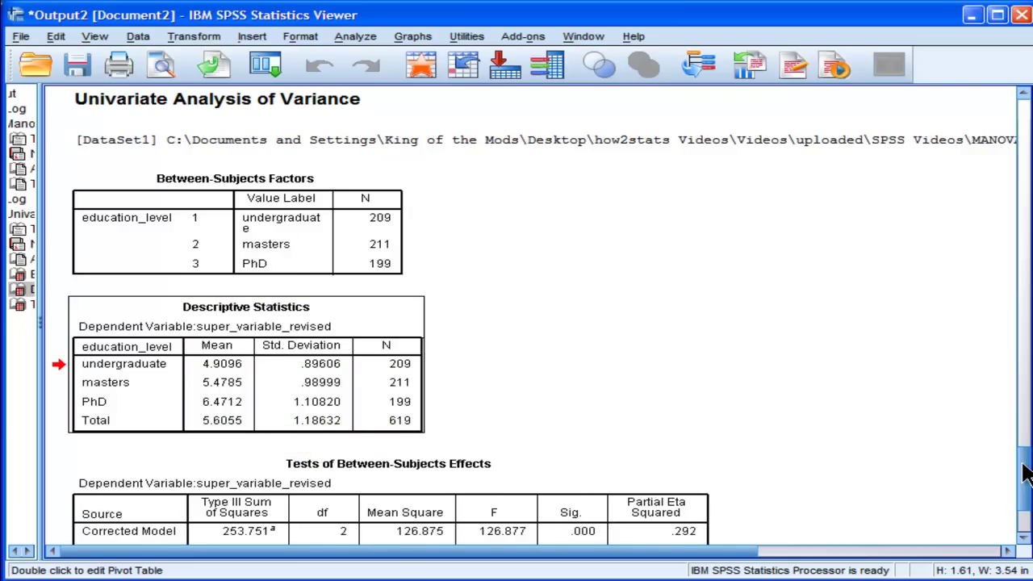
{"action": "left_click_drag", "start_coordinate": [1023, 474], "coordinate": [1024, 492]}
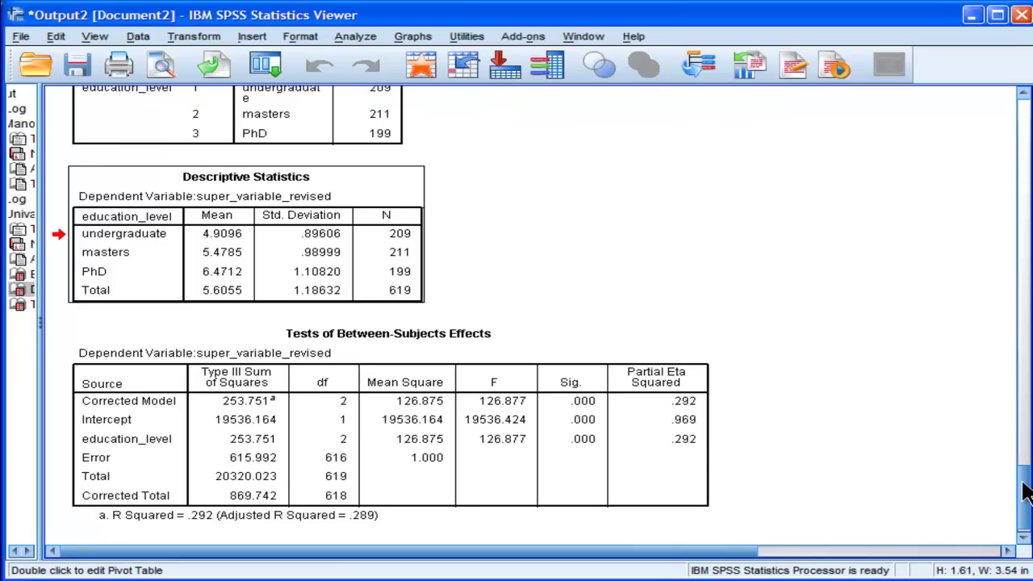